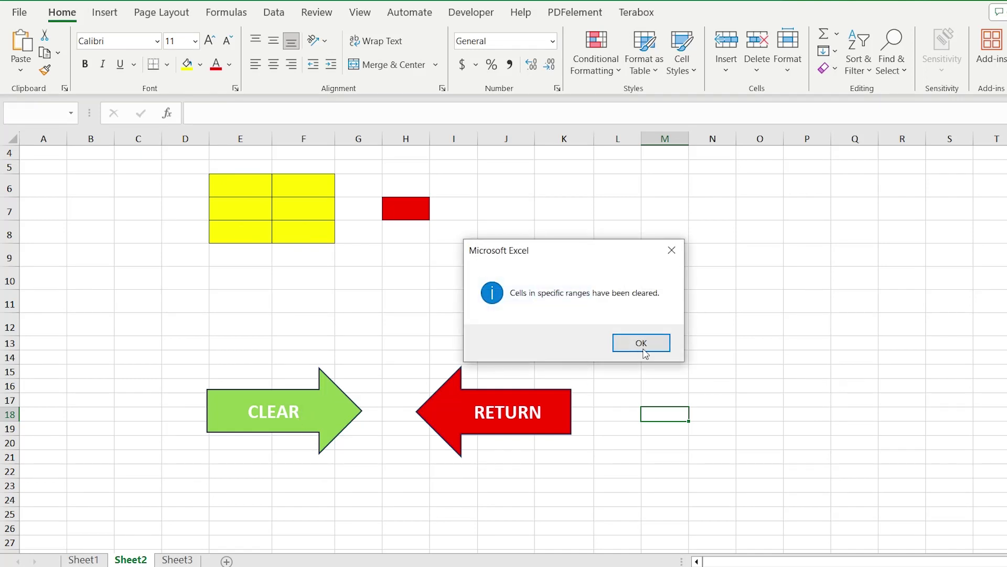
# Restore the numbers 1–13 to the yellow, red and blue blocks and dismiss the confirmation
pyautogui.click(642, 343)
pyautogui.click(546, 413)
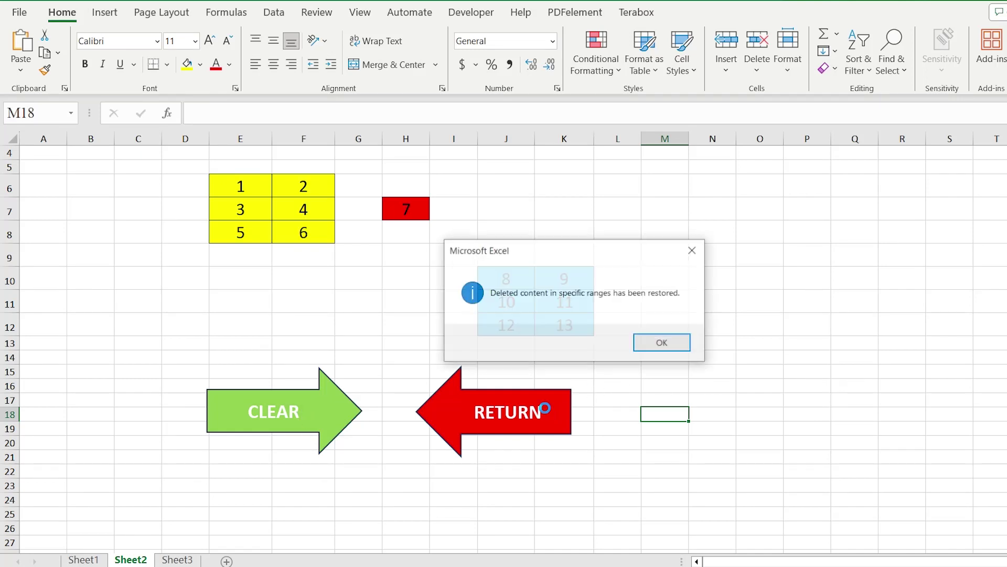
pyautogui.click(662, 342)
# Clear the coloured blocks, then restore their numbers again
pyautogui.click(617, 386)
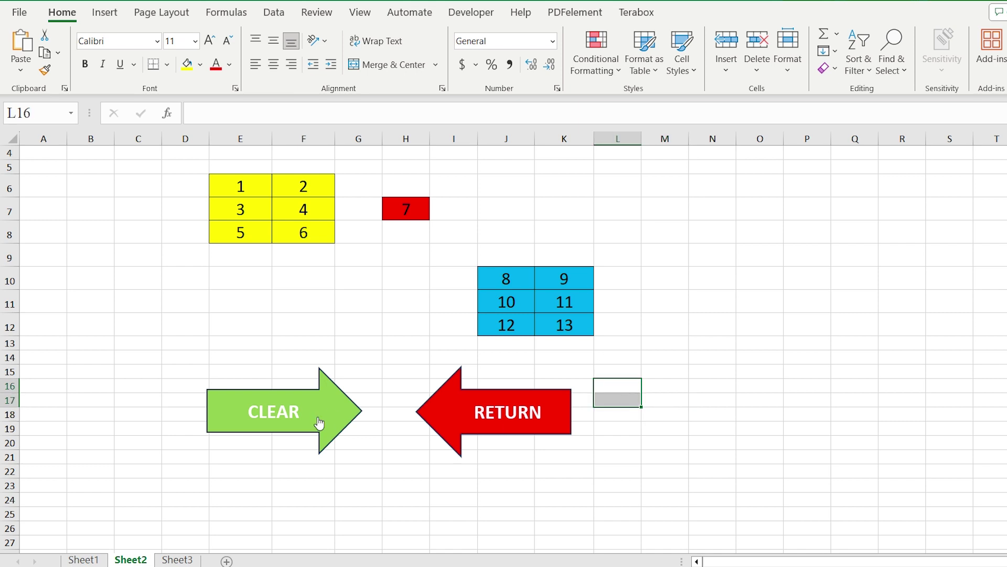
pyautogui.click(319, 423)
pyautogui.click(641, 344)
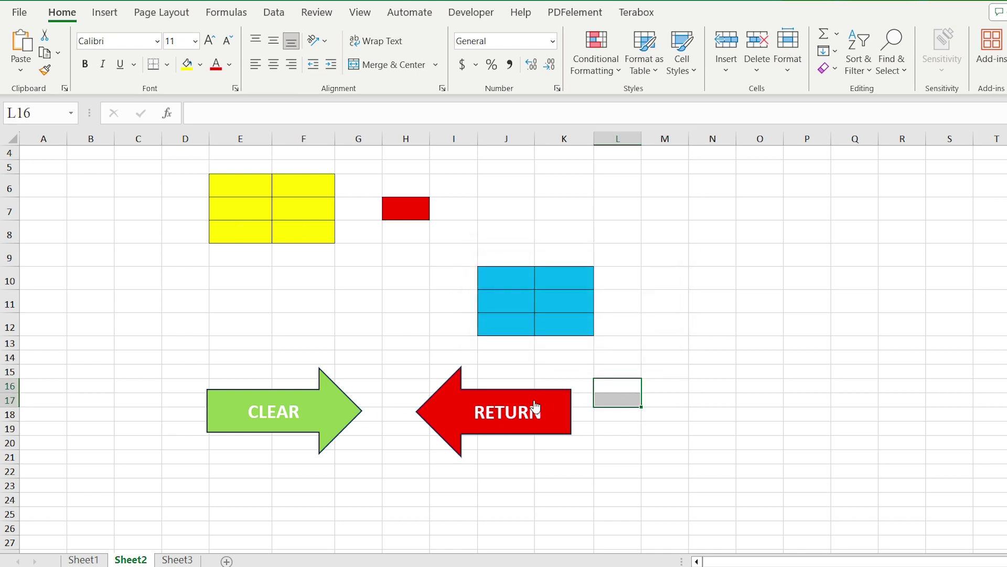
pyautogui.click(538, 406)
pyautogui.click(641, 356)
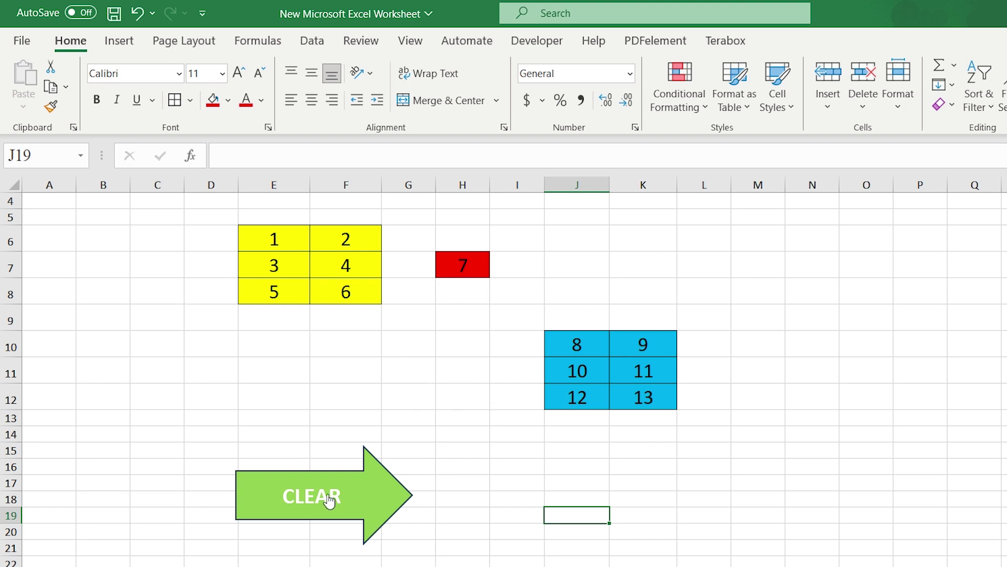
# Clear the coloured blocks and delete the stray Z left in cell G12
pyautogui.click(363, 492)
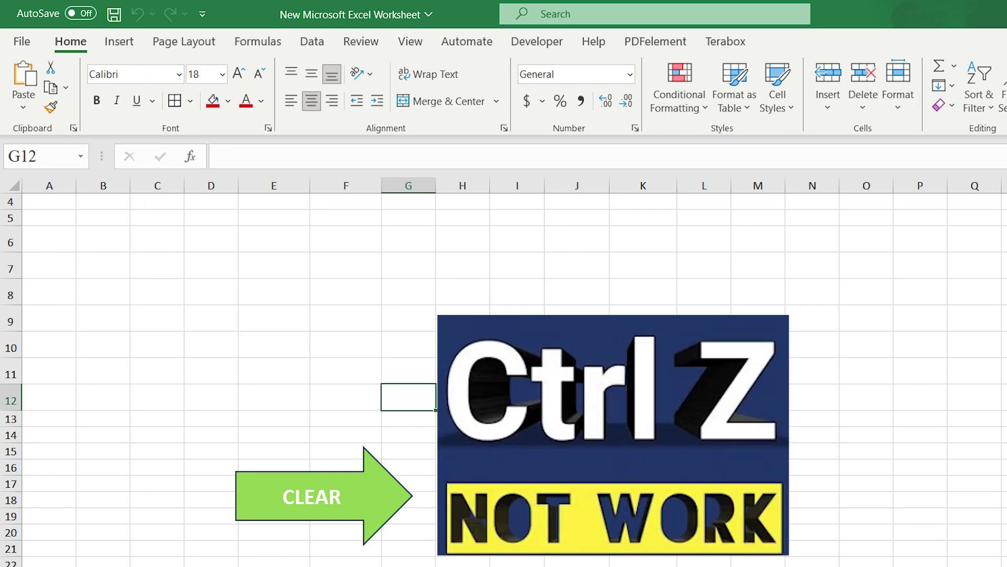
pyautogui.write('Z')
pyautogui.press('BackSpace')
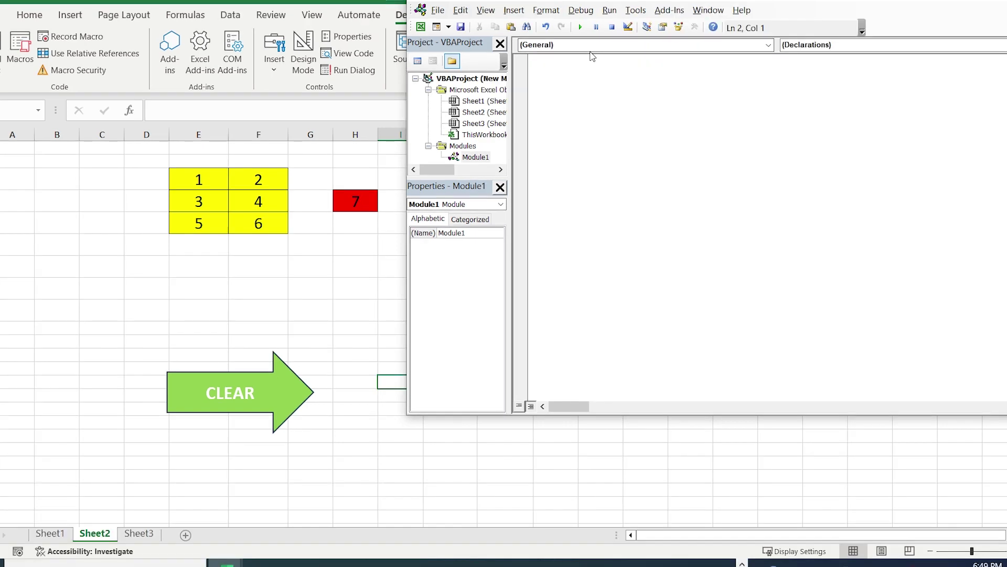
# Paste StoreDeletedContent with its DeletedContent, DeletedCells and Index declarations into Module1
pyautogui.write('Dim DeletedContent() As Variant Dim DeletedCells() As Range Dim Index As Integer  Sub StoreDeletedContent(ByRef deletedCell As Range, ByVal deletedValue As Variant)     If Index = 0 Then         ReDim DeletedContent(1 To 1)         ReDim DeletedCells(1 To 1)     Else         ReDim Preserve DeletedContent(1 To Index + 1)         ReDim Preserve DeletedCells(1 To Index + 1)     End If      Index = Index + 1     Set DeletedCells(Index) = deletedCell     DeletedContent(Index) = deletedValue End Sub')
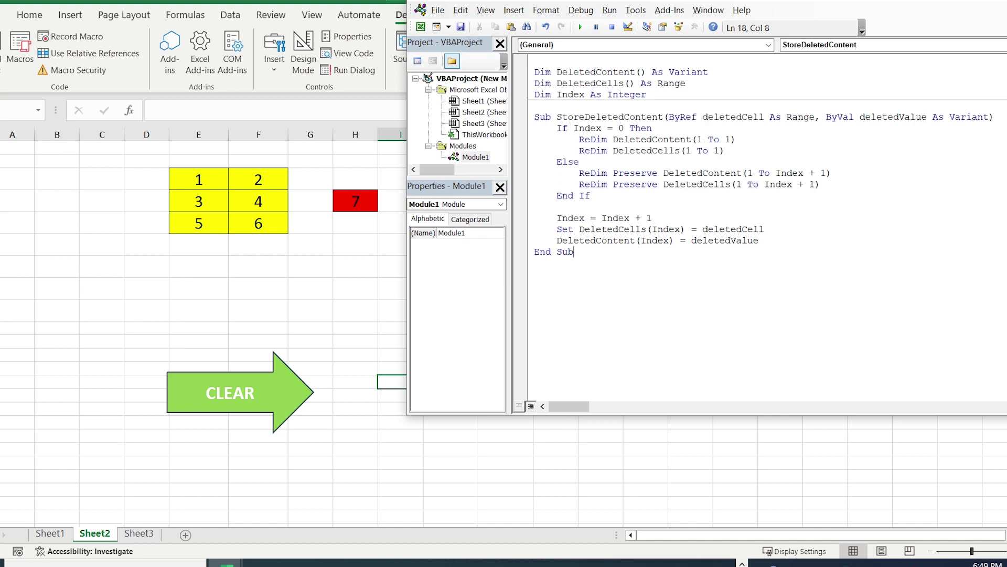
pyautogui.press('Return')
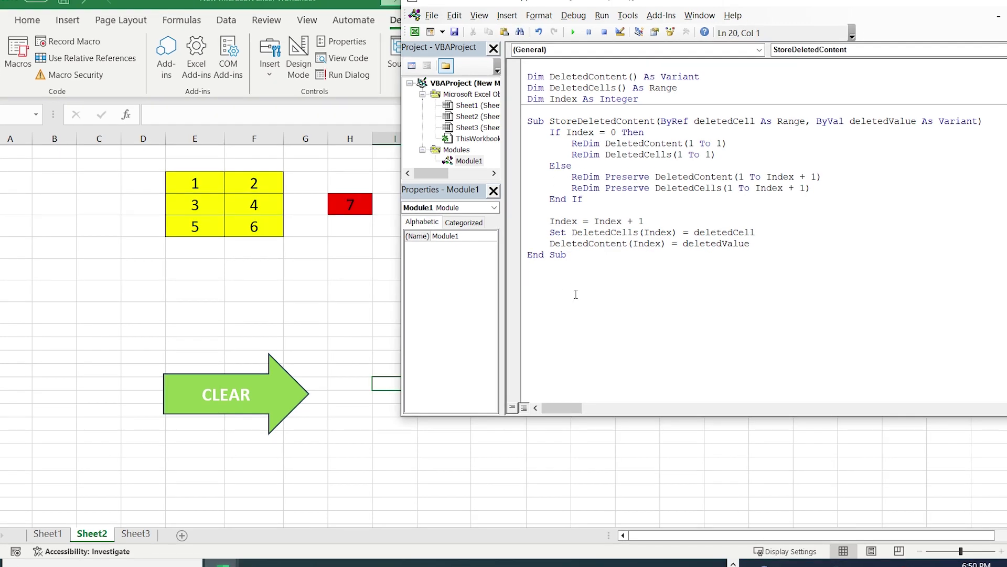
# Paste DeleteSpecificRanges, which clears E6:F8, H7 and J10:K12, and review the restore code
pyautogui.write('Sub DeleteSpecificRanges()     Dim cell As Range     Dim deletedCount As Integer     deletedCount = 0      \' Define the specific ranges to be cleared     Dim specificRanges As Range     Set specificRanges = Union(Range("E6:F8"), Range("H7"), Range("J10:K12"))      \' Iterate through each cell in the specific ranges     For Each cell In specificRanges         \' Store the deleted content         StoreDeletedContent cell, cell.Value         \' Clear the contents of the cell         cell.ClearContents         deletedCount = deletedCount + 1     Next cell      \' If any cells in specific ranges were cleared, inform the user     If deletedCount > 0 Then         MsgBox "Cells in specific ranges have been cleared.", vbInformation     Else         MsgBox "No cells in specific ranges were found.", vbInformation     End If End Sub')
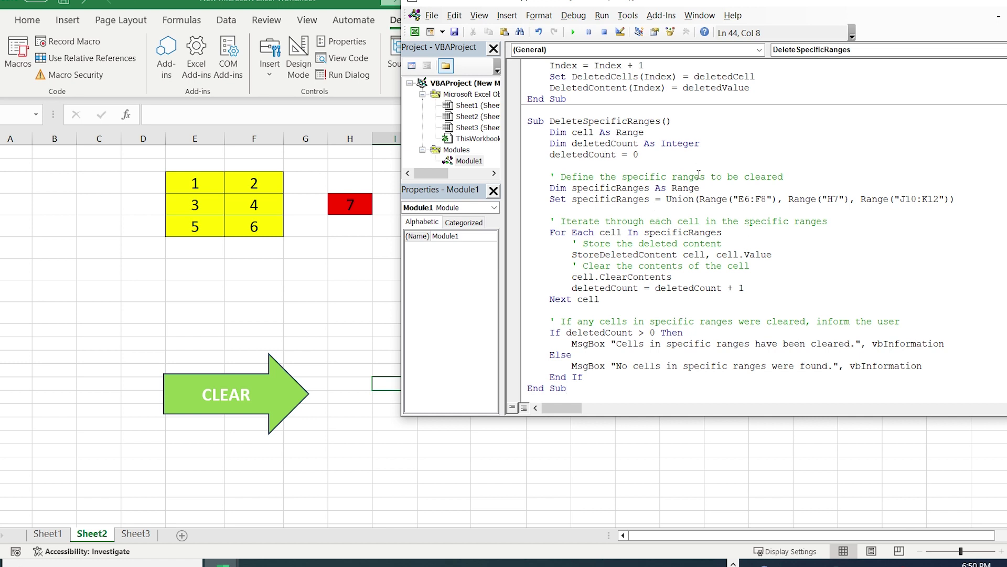
pyautogui.moveTo(741, 199); pyautogui.dragTo(544, 211)
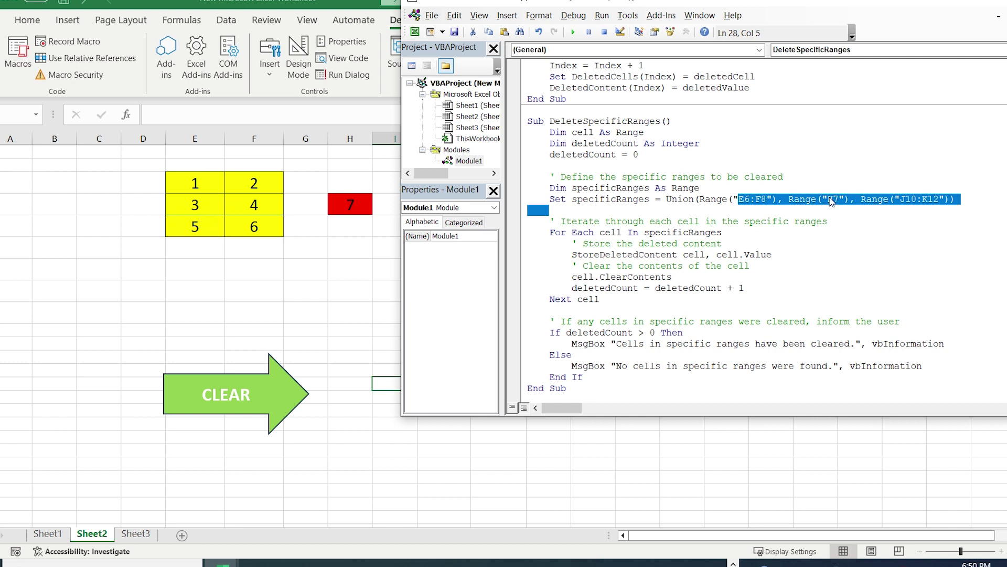
pyautogui.scroll(-1, 637, 272)
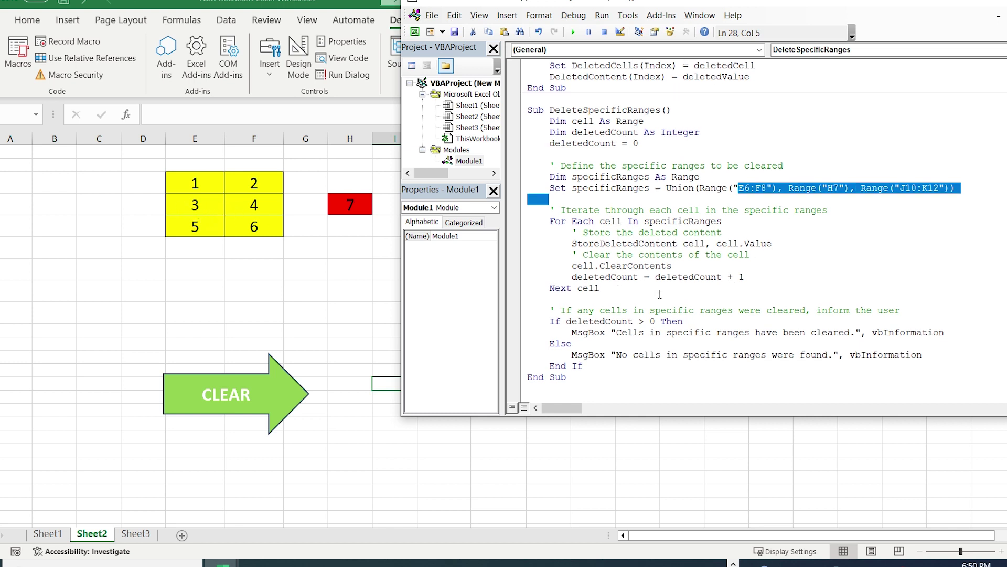
pyautogui.scroll(-5, 851, 274)
pyautogui.click(618, 365)
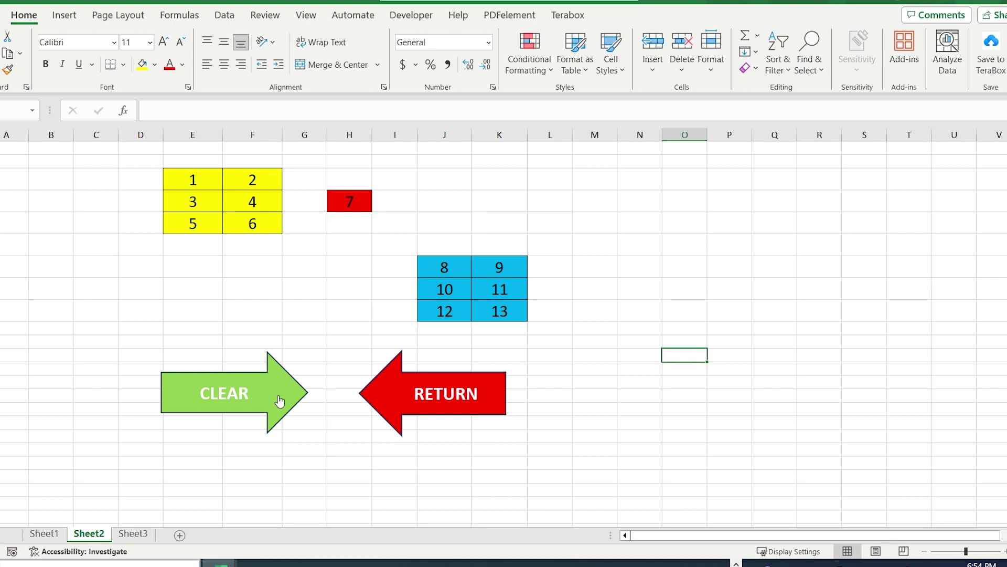
# Assign the DeleteSpecificRanges macro to the CLEAR arrow
pyautogui.rightClick(280, 402)
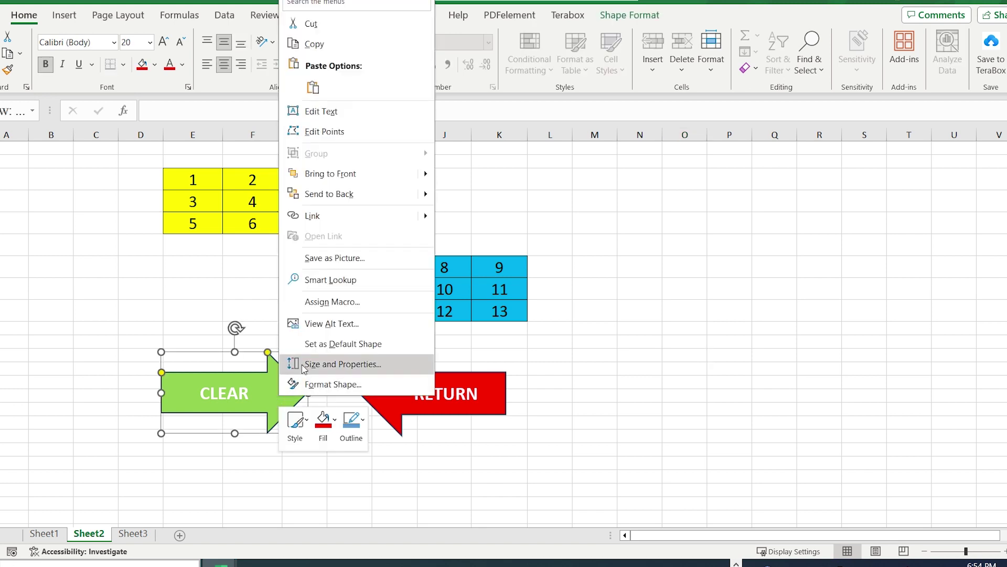
pyautogui.click(350, 304)
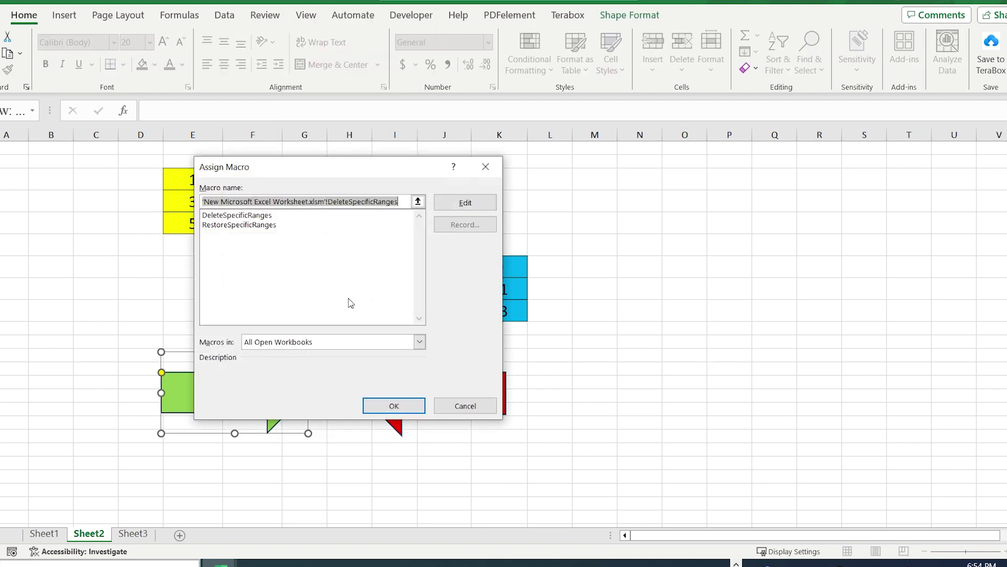
pyautogui.click(263, 216)
pyautogui.click(393, 405)
# Assign the RestoreSpecificRanges macro to the RETURN arrow
pyautogui.rightClick(416, 392)
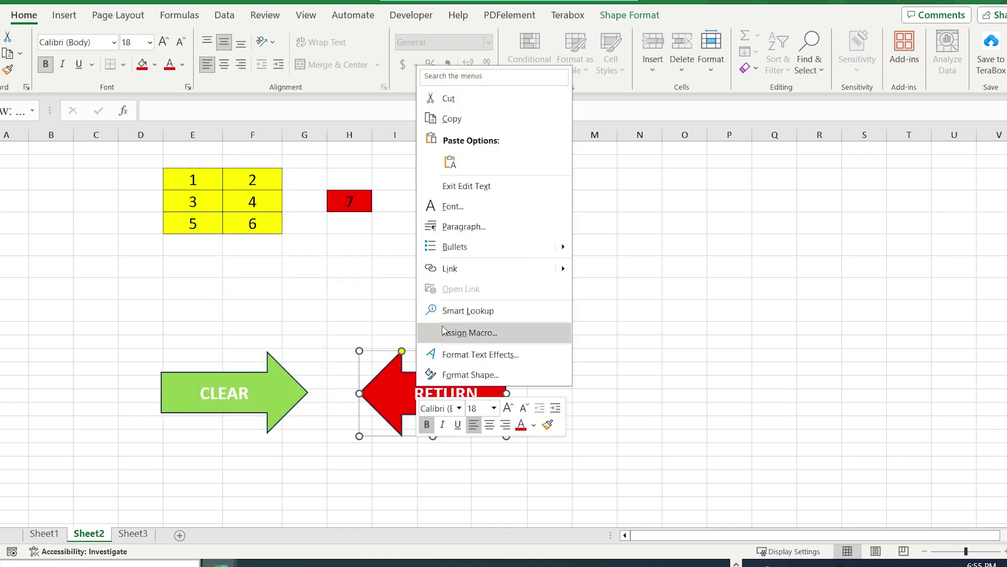
pyautogui.click(443, 331)
pyautogui.click(349, 252)
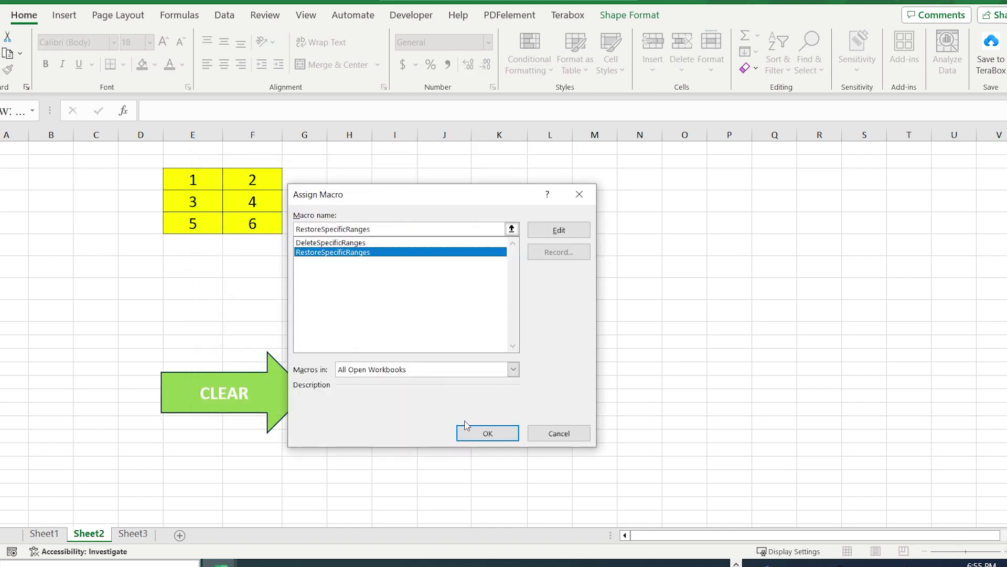
pyautogui.click(487, 433)
pyautogui.click(594, 396)
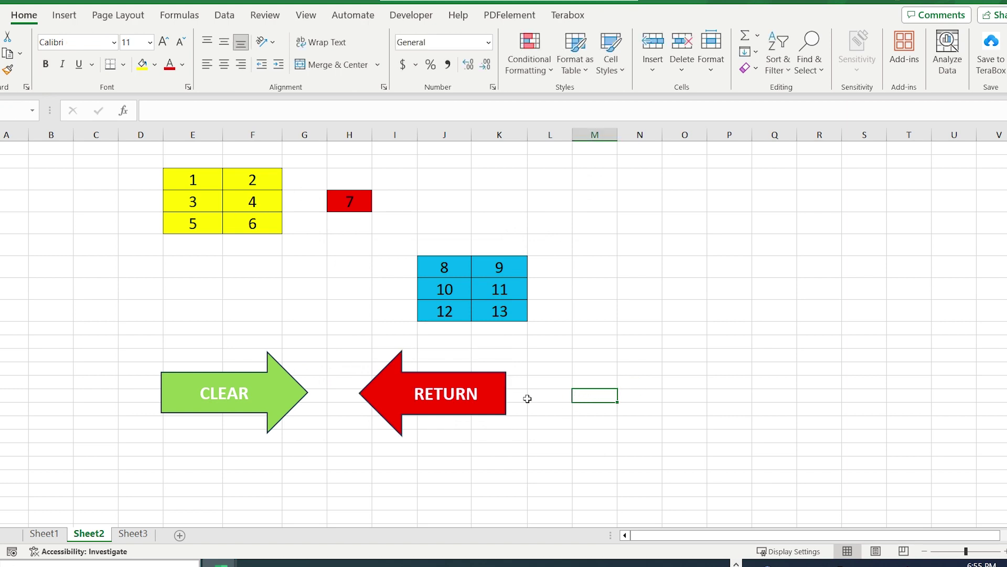
# Test both arrows: CLEAR empties the coloured ranges, RETURN restores them, CLEAR empties them again
pyautogui.click(259, 398)
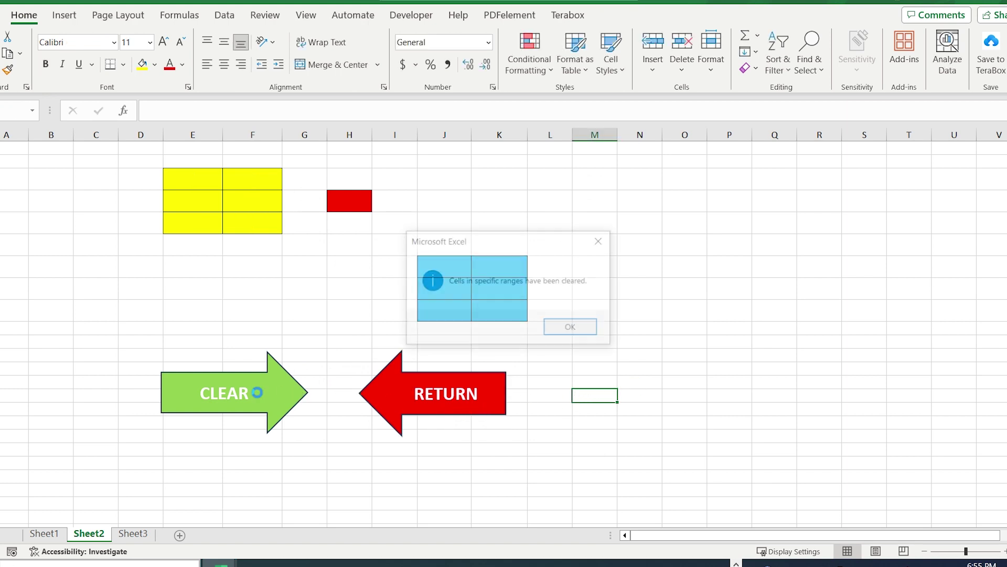
pyautogui.click(570, 329)
pyautogui.click(414, 400)
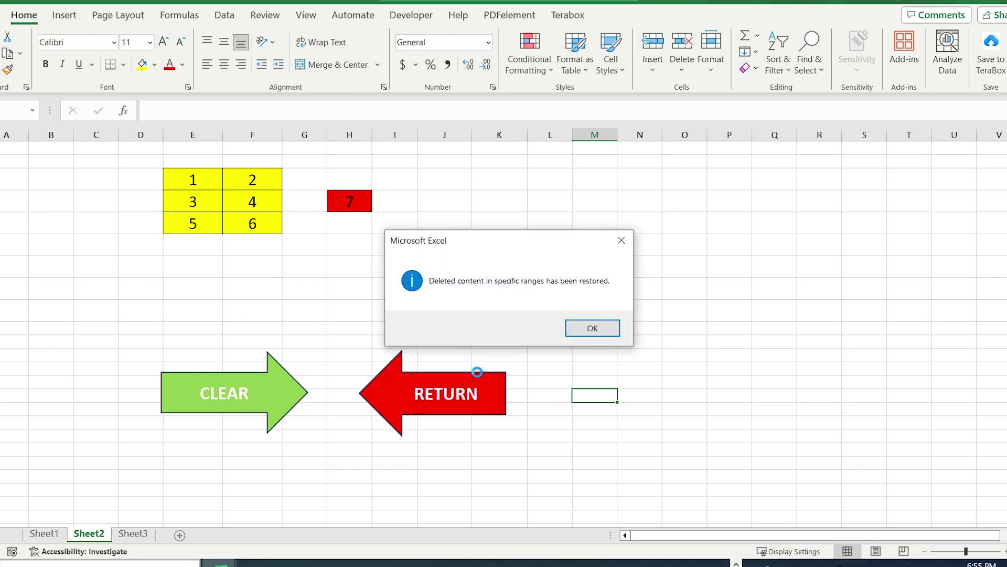
pyautogui.click(583, 329)
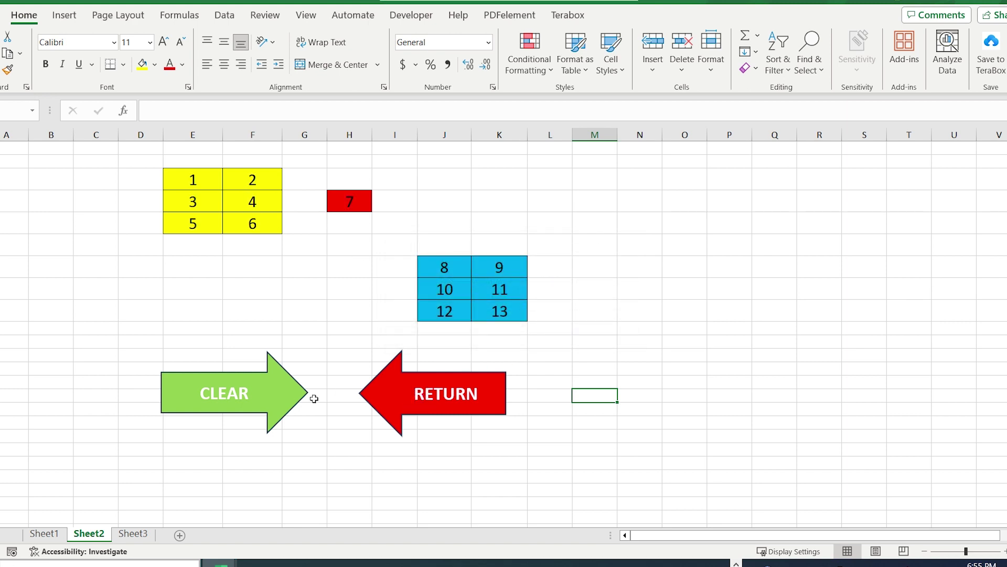
pyautogui.click(251, 392)
pyautogui.click(582, 330)
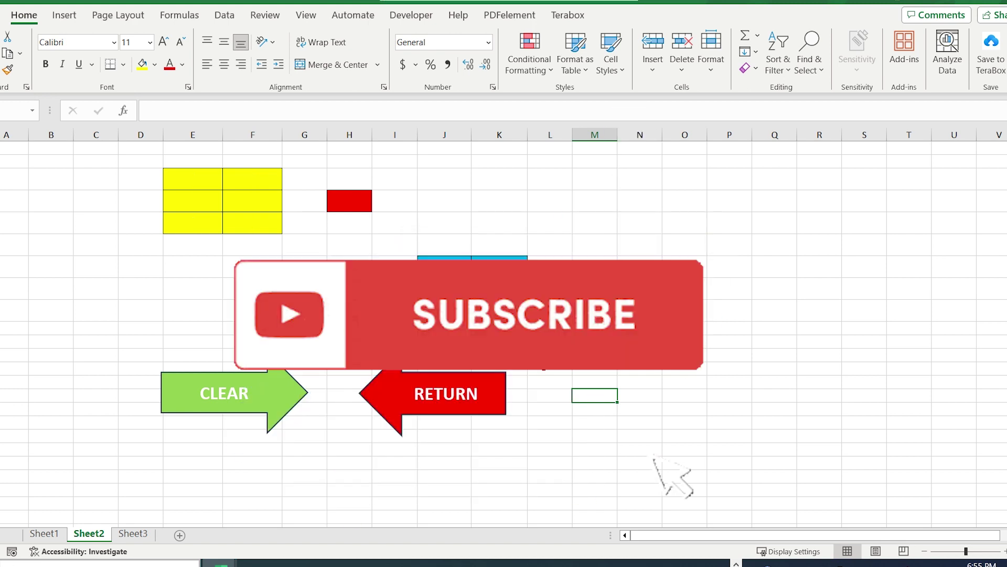